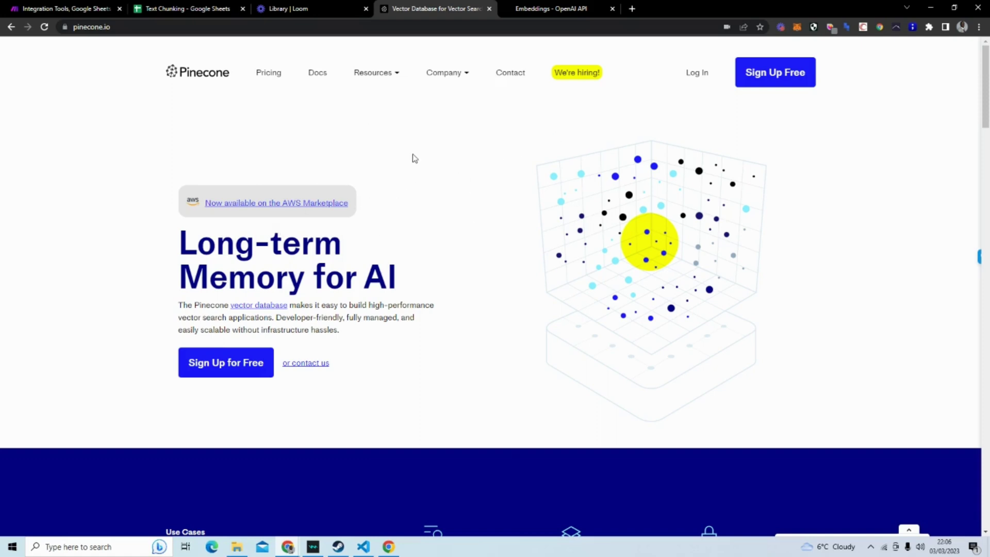
- Bring up the 'Embeddings - OpenAI API' documentation tab
left_click(544, 10)
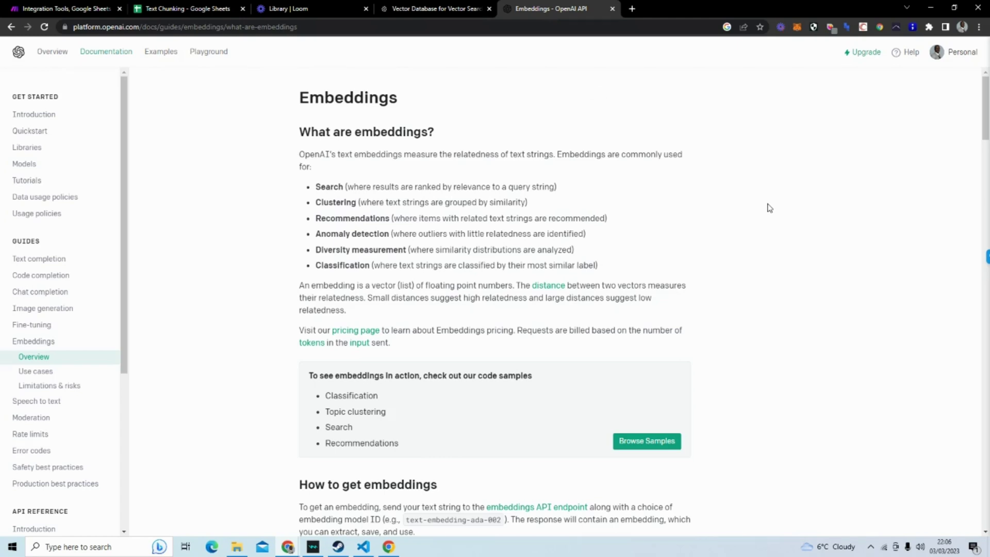
- Return to the Pinecone 'Vector Database for Vector Search' tab
left_click(432, 8)
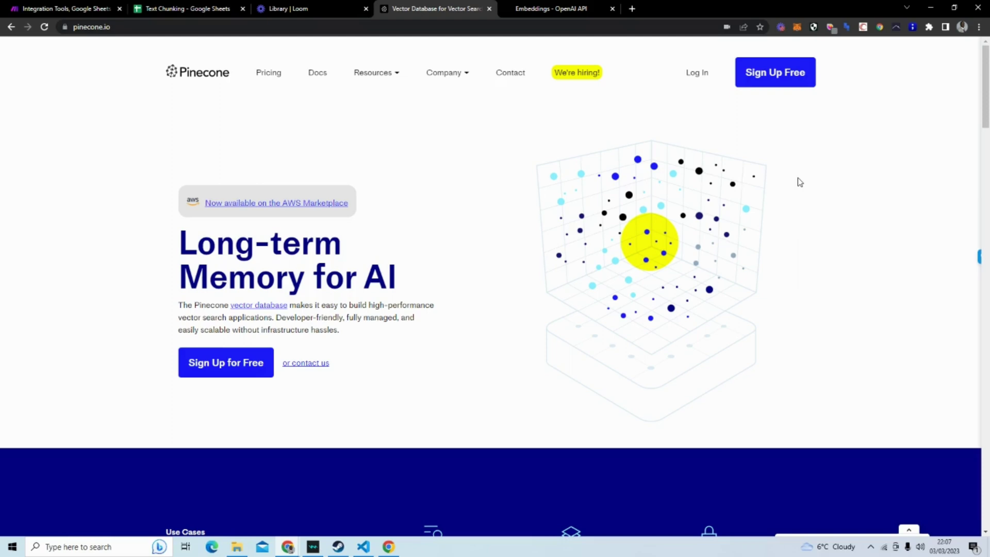
- Go back to the 'Embeddings - OpenAI API' documentation tab
left_click(559, 8)
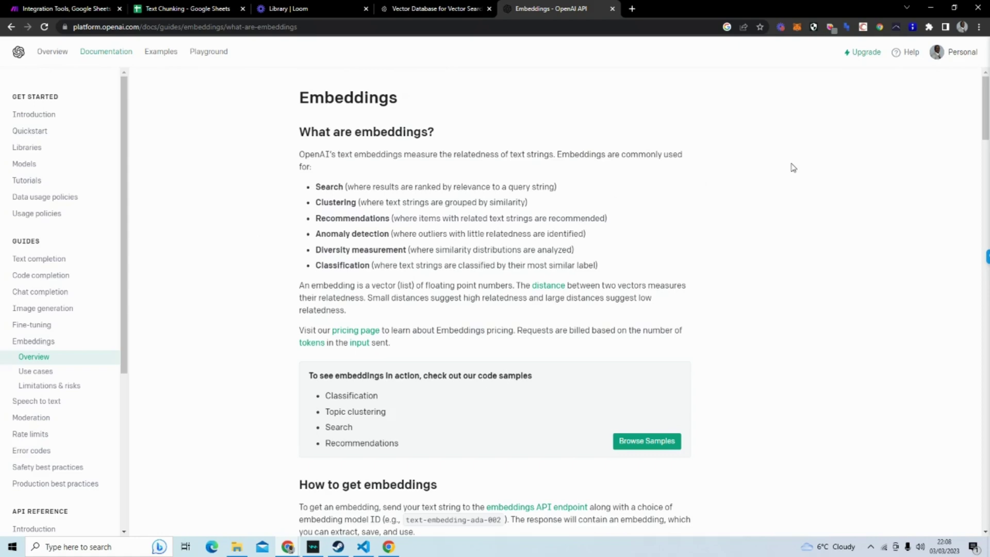
- Glance at the embeddings example request, then return to the 'Text Chunking Basic Trigger' scenario in Make
scroll(793, 167, "down", 7)
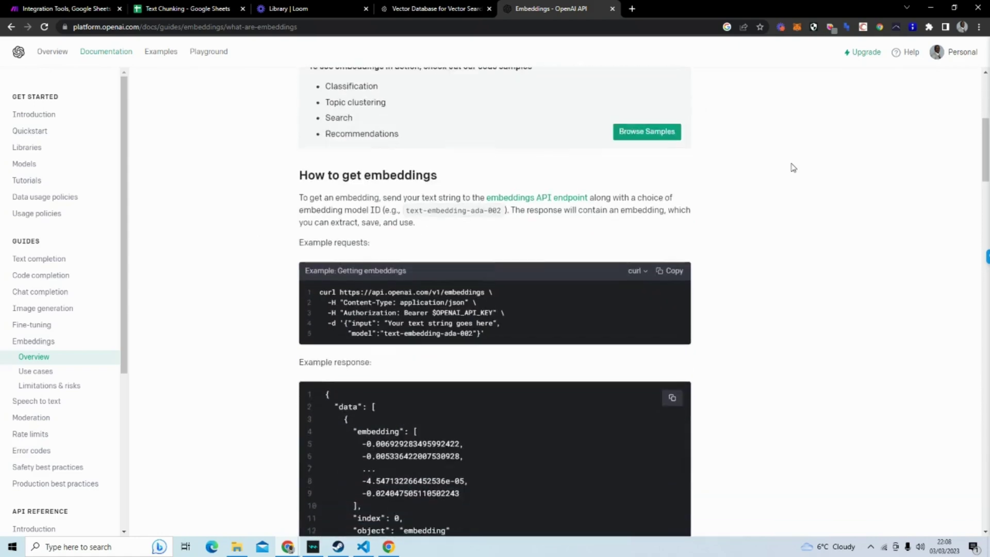
scroll(793, 168, "up", 7)
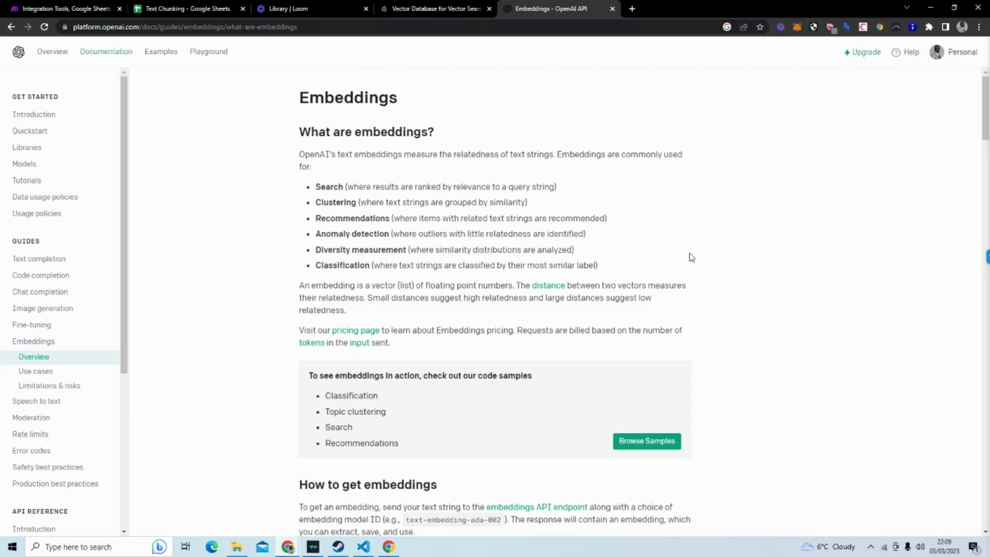
key("ctrl+1")
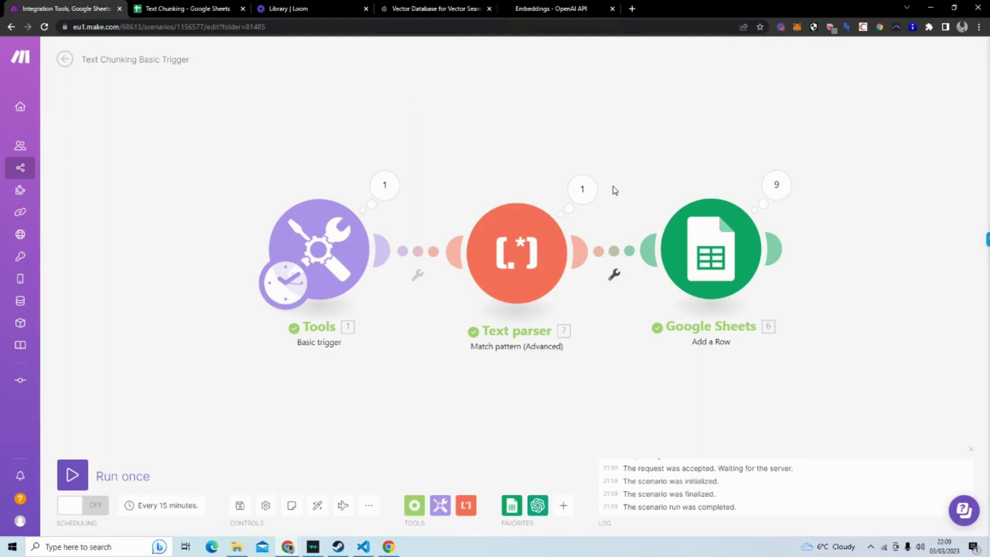
left_click(211, 12)
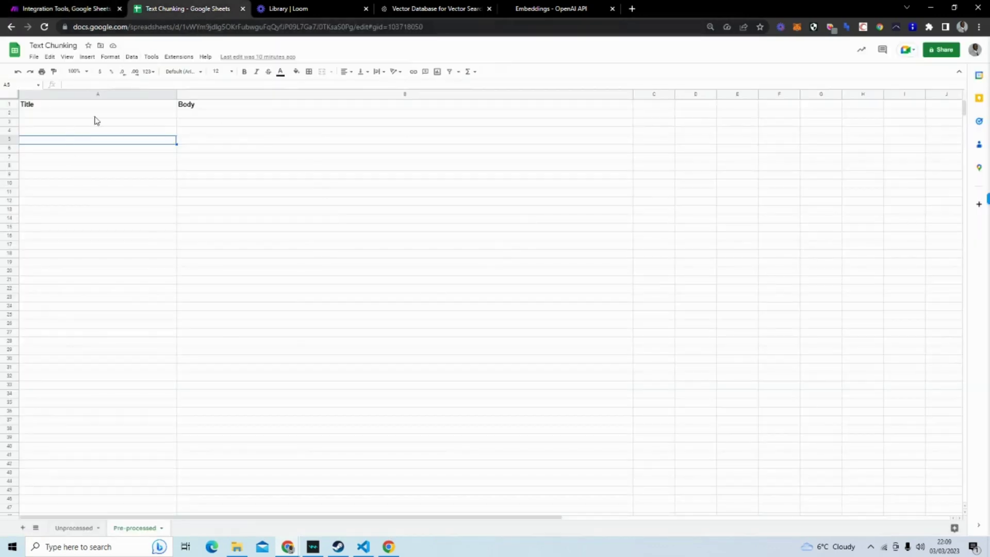
left_click(72, 8)
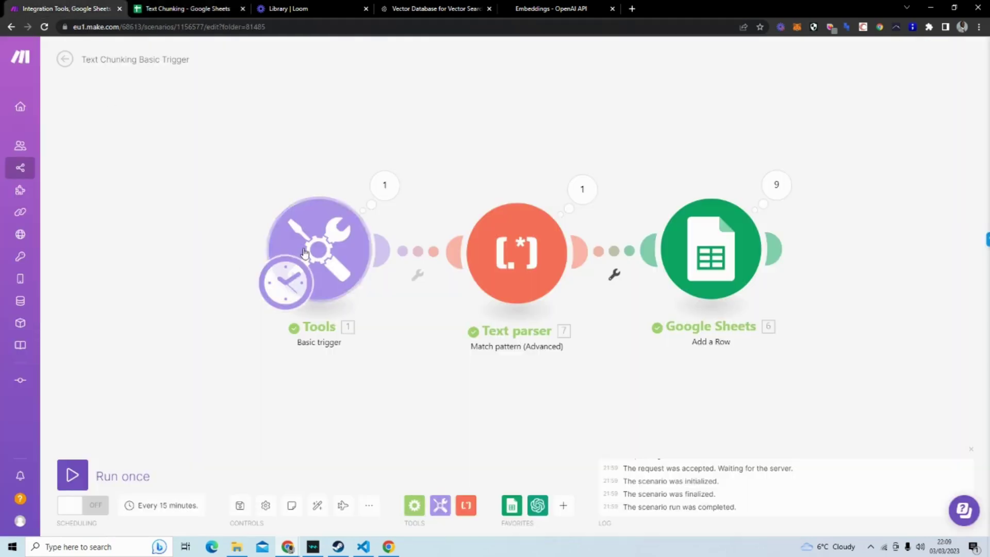
left_click(318, 235)
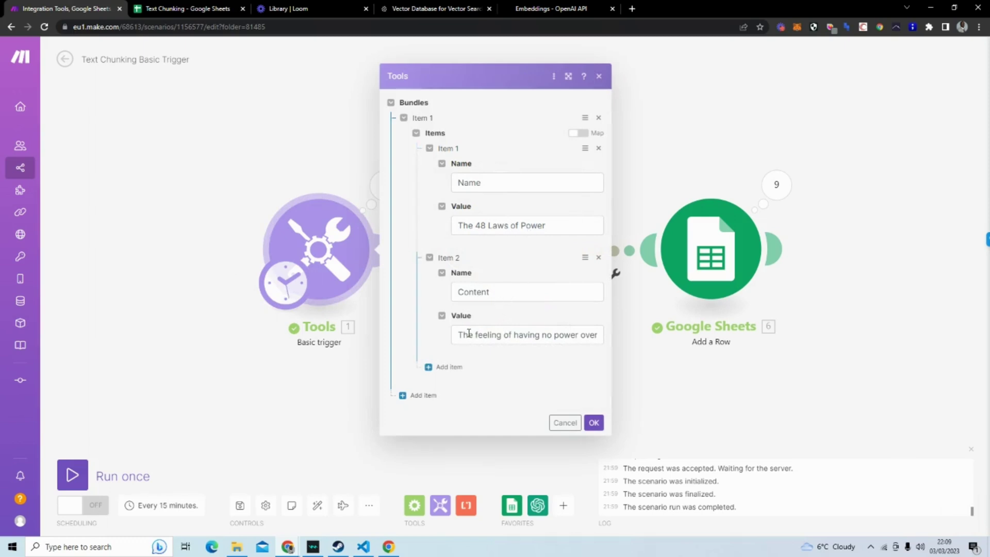
left_click(568, 76)
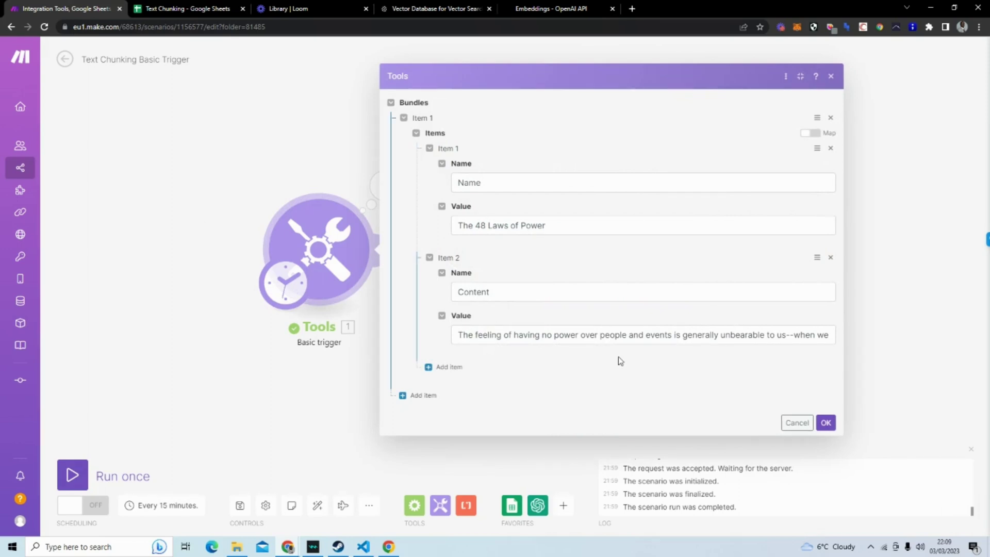
left_click(458, 335)
left_click_drag(458, 335, 802, 336)
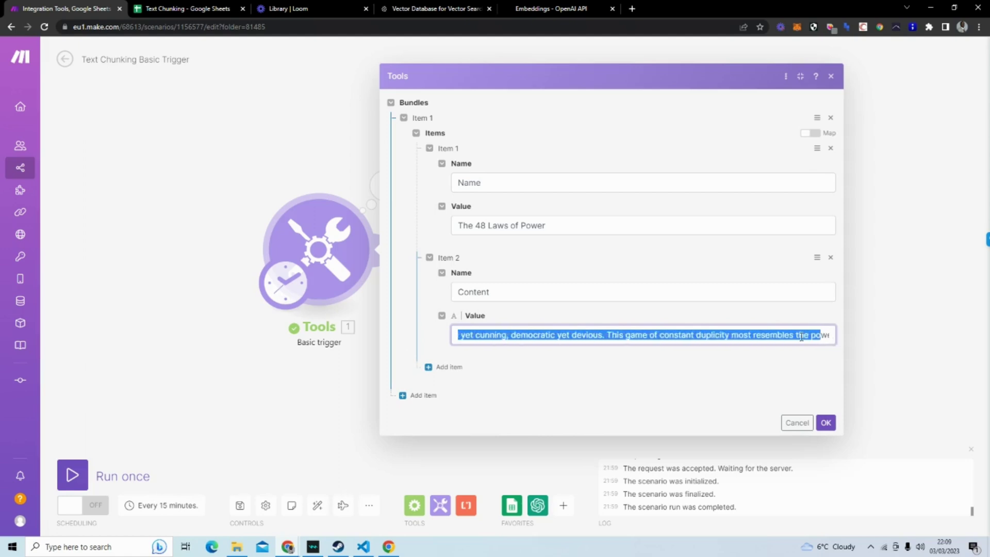
left_click(801, 336)
mouse_move(459, 340)
left_mouse_down()
mouse_move(846, 347)
mouse_move(845, 411)
mouse_move(846, 351)
mouse_move(454, 336)
left_mouse_up()
left_click(829, 335)
left_click(825, 422)
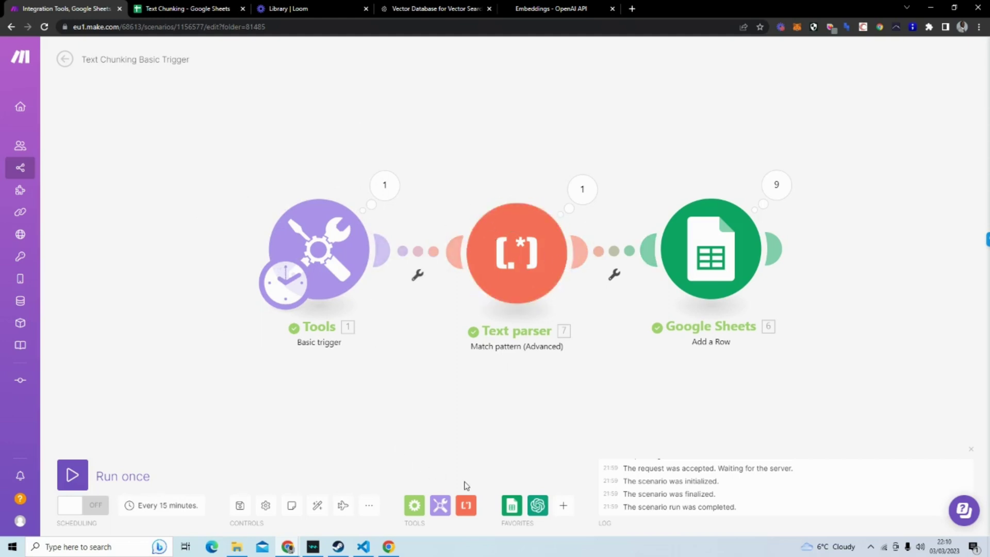
- Shift the Google Sheets module right and open the Text parser's sentence-pattern settings
left_click_drag(678, 267, 841, 265)
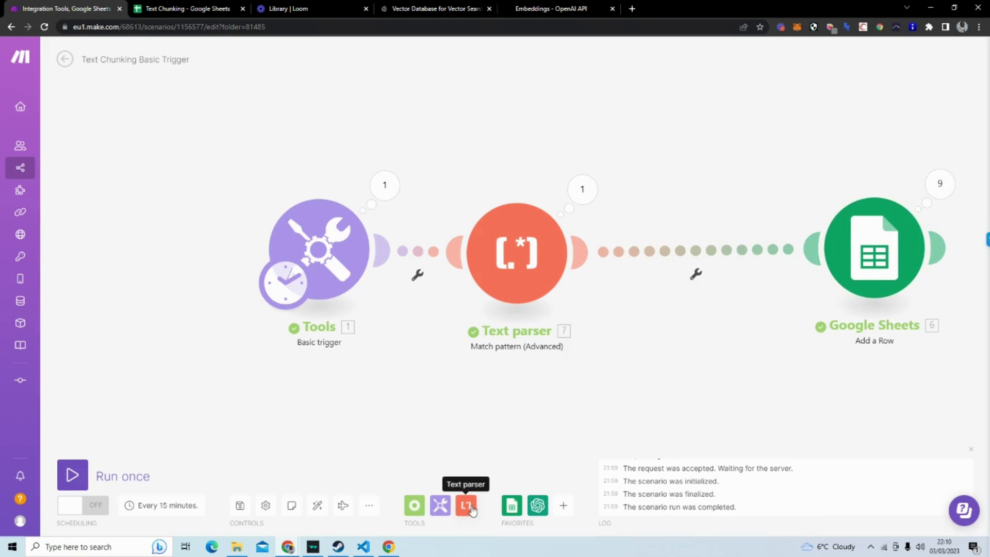
left_click(466, 507)
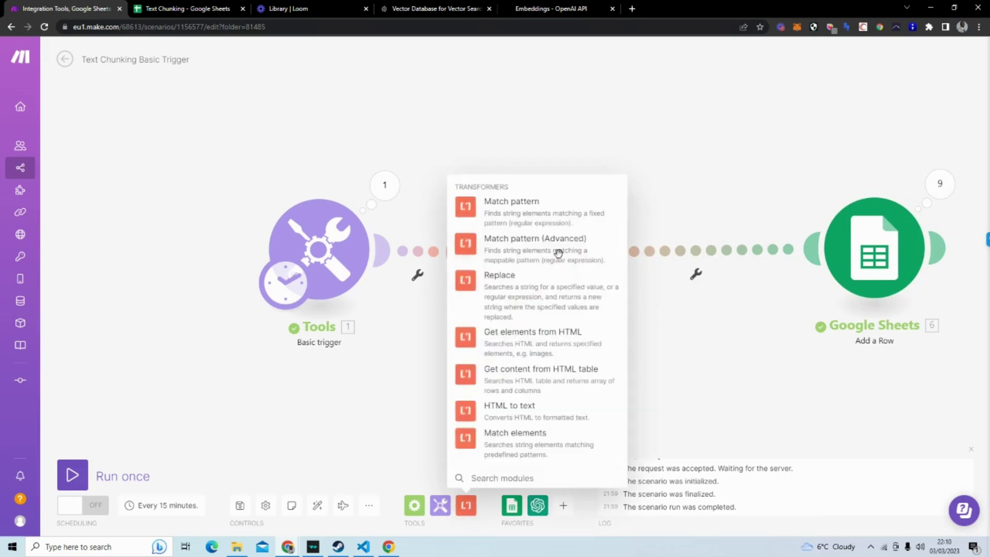
left_click(534, 240)
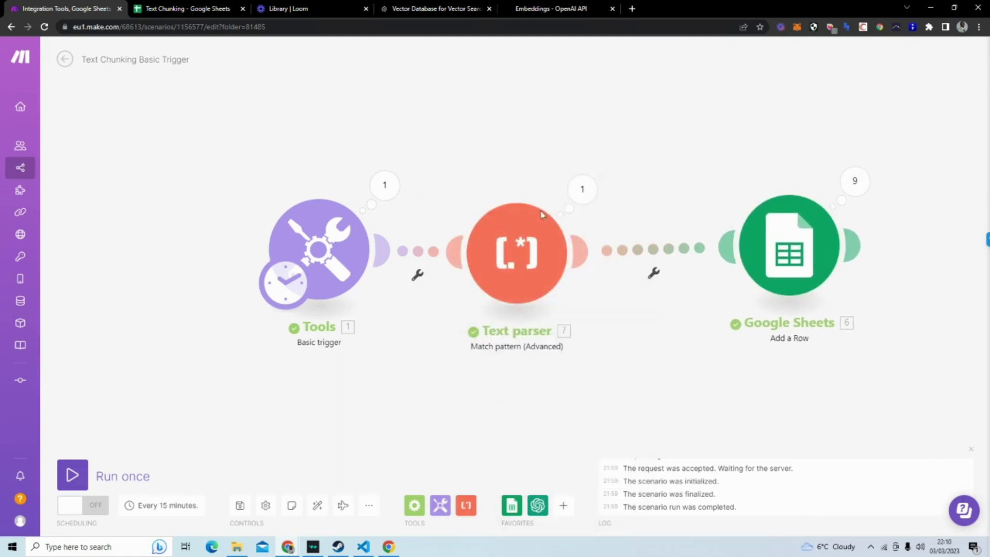
left_click(507, 245)
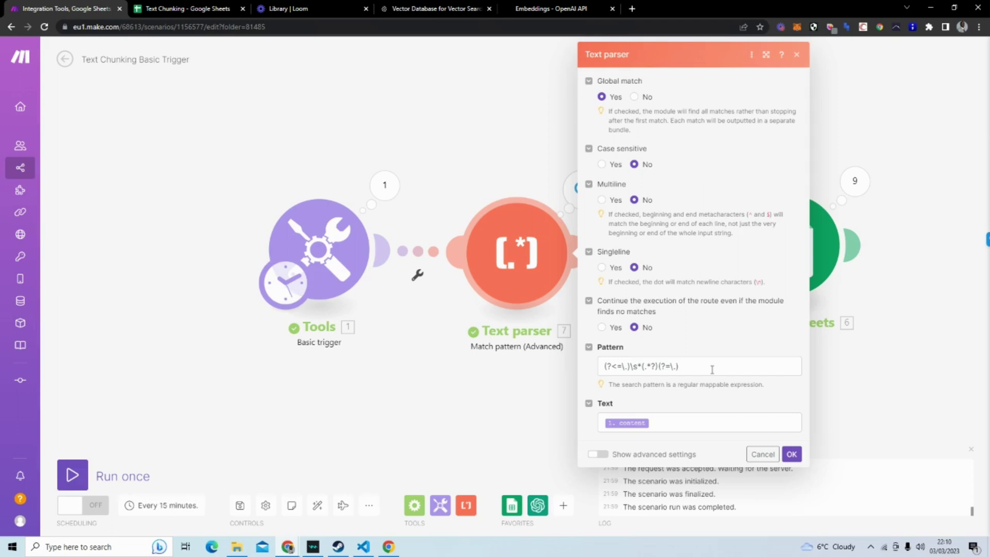
- Review the book excerpt in the Tools Content field and the Text parser pattern, then close both
left_click(317, 247)
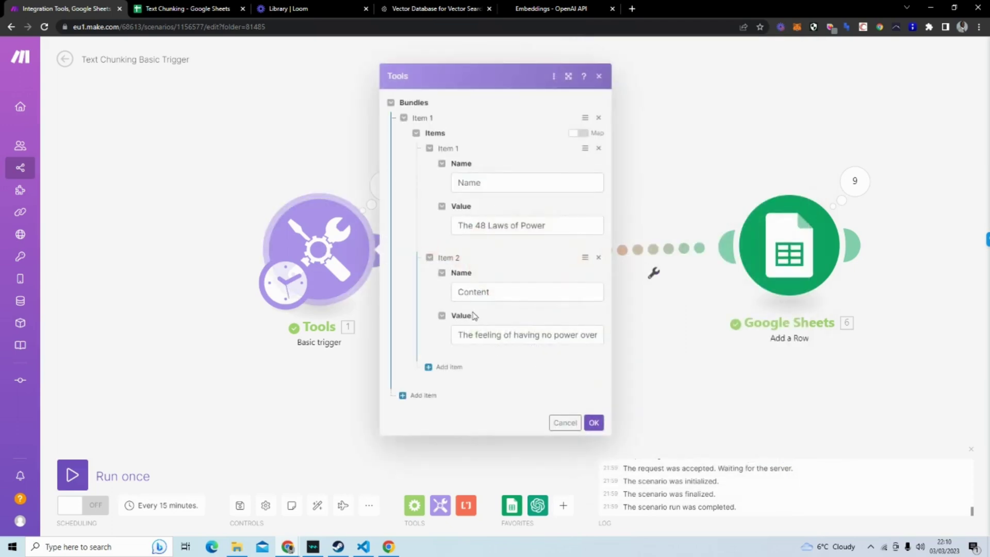
left_click(568, 76)
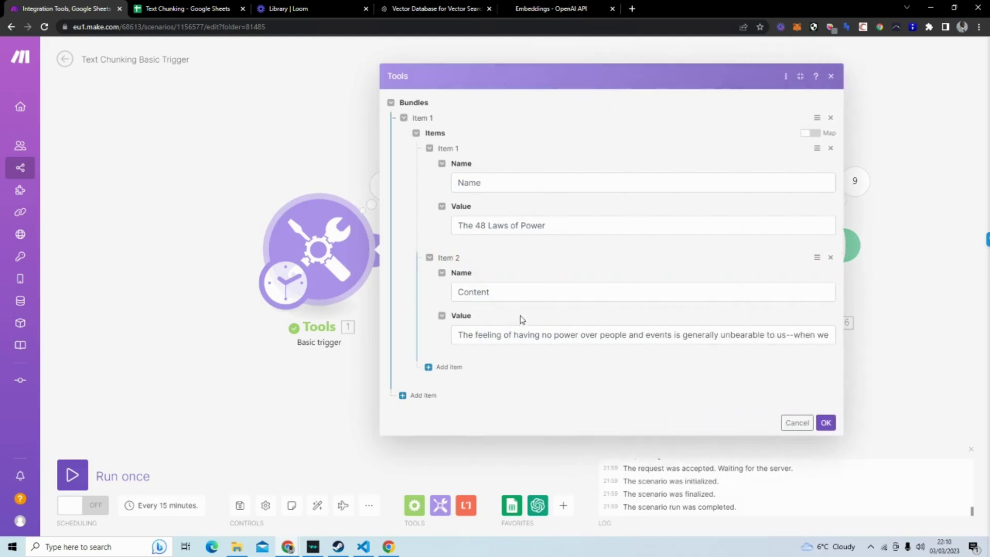
left_click(545, 335)
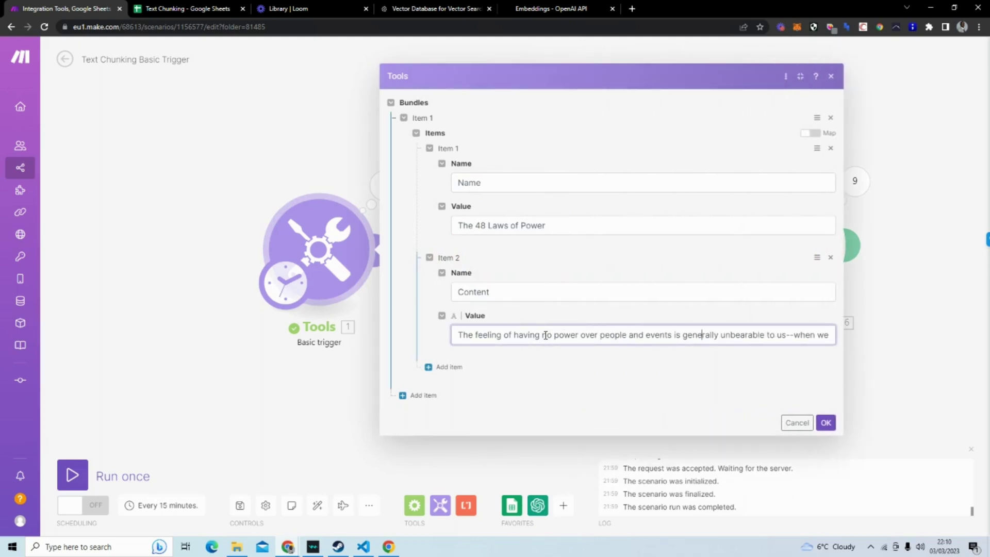
key("Right")
key("Right")
key("Right")
key("Right")
key("Right")
key("Right")
key("Right")
key("Right")
key("Right")
key("Right")
key("Right")
key("Right")
key("Right")
key("Right")
key("Right")
key("Right")
key("Right")
key("Right")
key("Right")
key("Right")
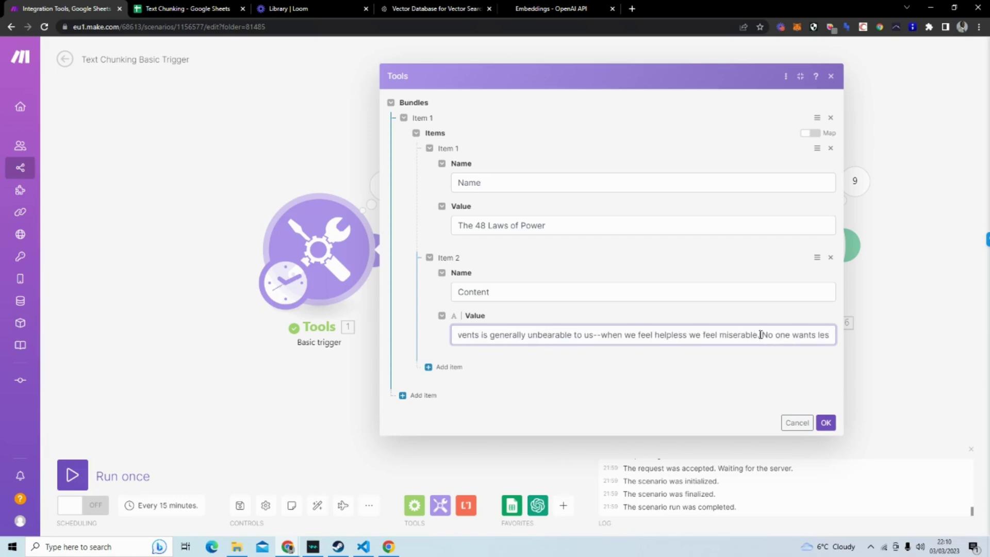
left_click_drag(761, 335, 413, 331)
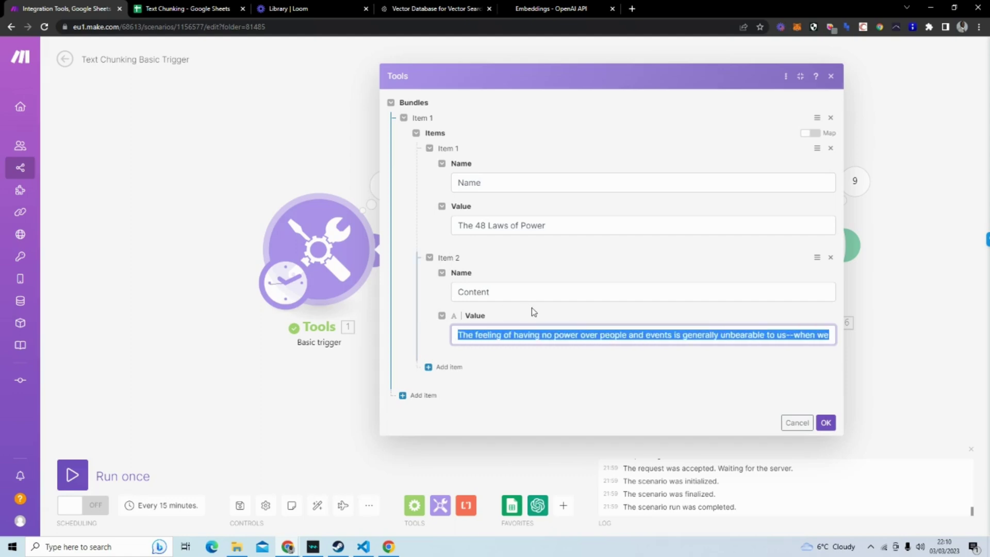
left_click(825, 422)
left_click(567, 260)
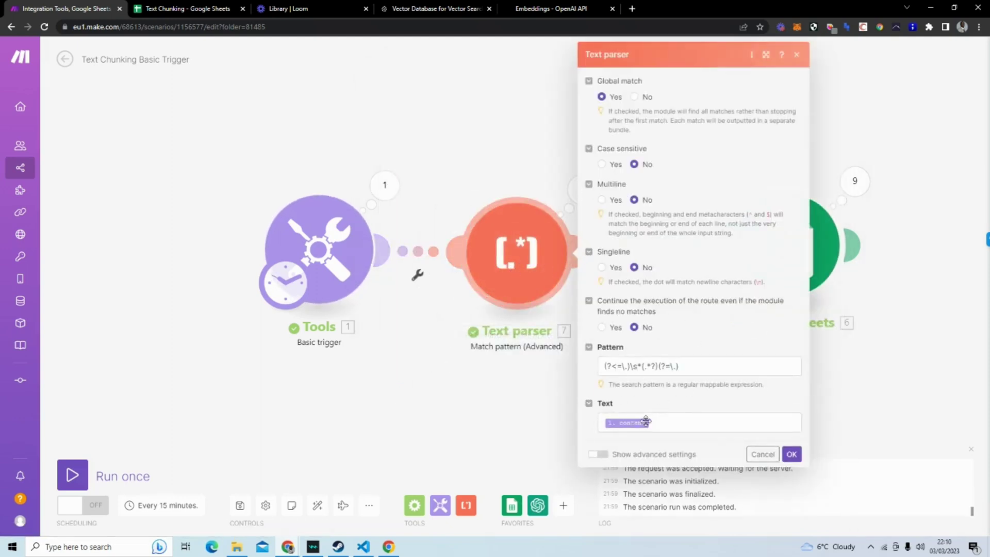
left_click(792, 454)
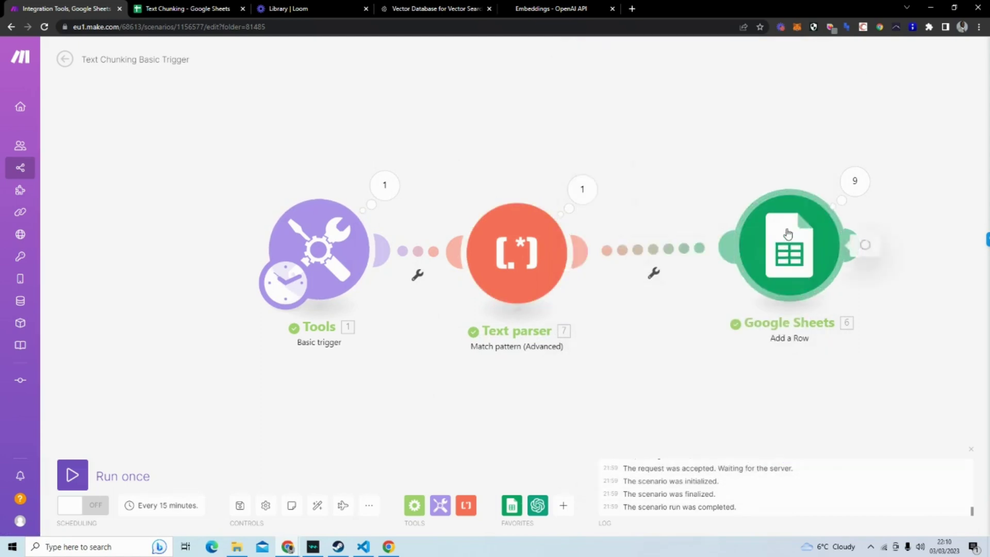
left_click(773, 246)
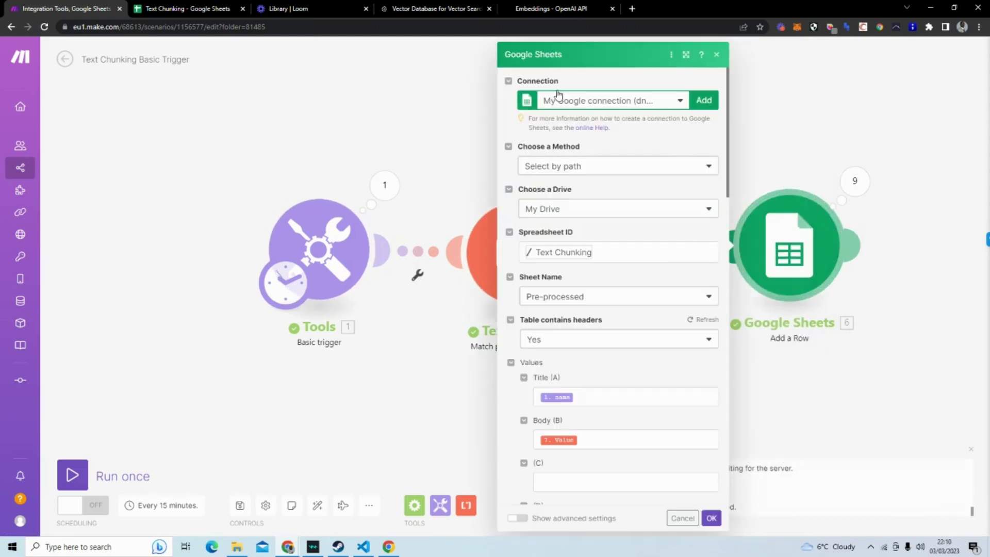
left_click(191, 9)
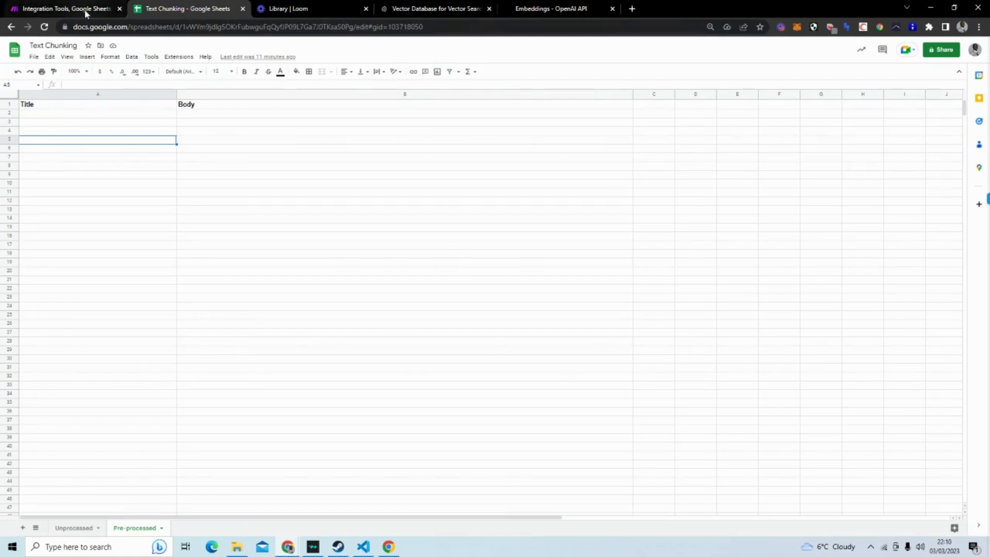
left_click(65, 9)
scroll(595, 377, "down", 1)
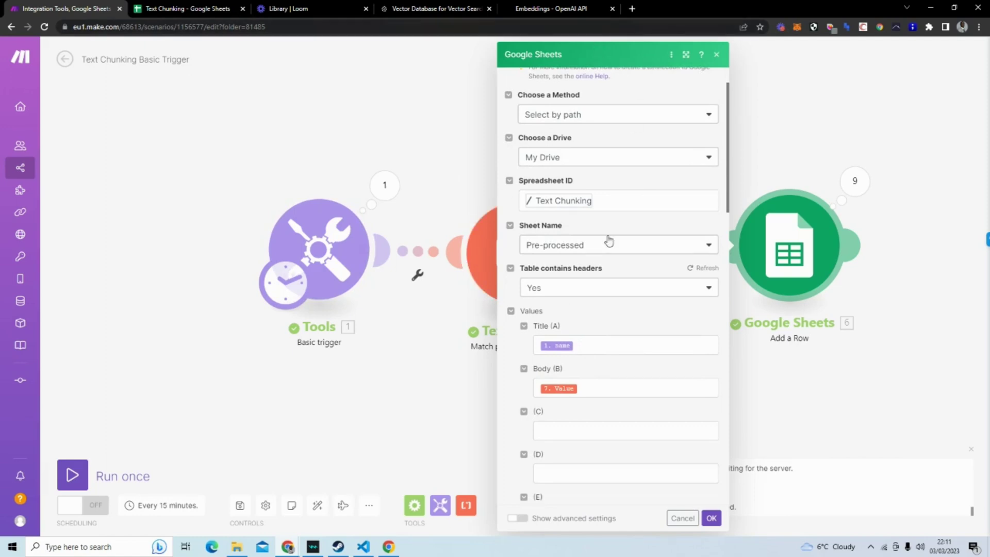
left_click(582, 390)
left_click(311, 375)
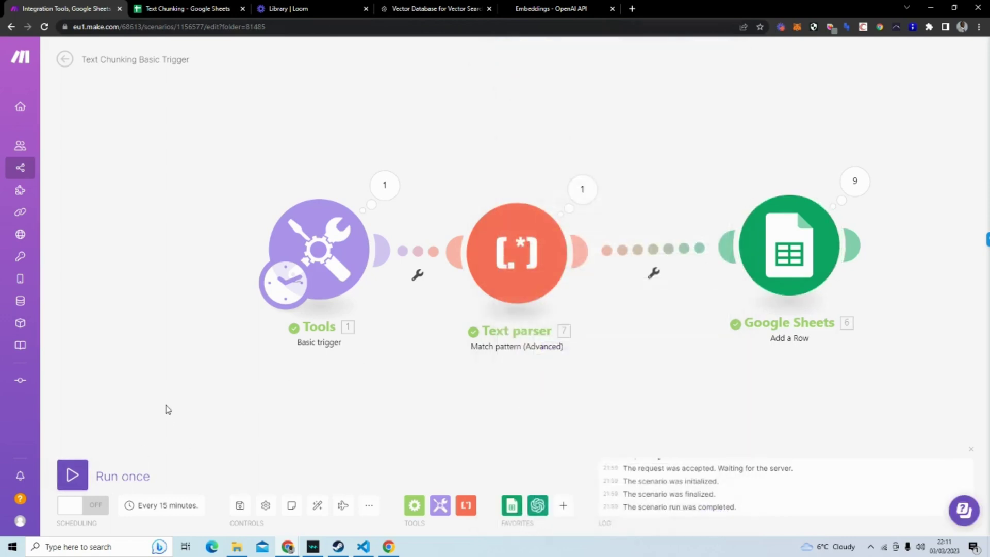
- Run the scenario once to write 19 sentence rows, then view the Text Chunking sheet
left_click(70, 473)
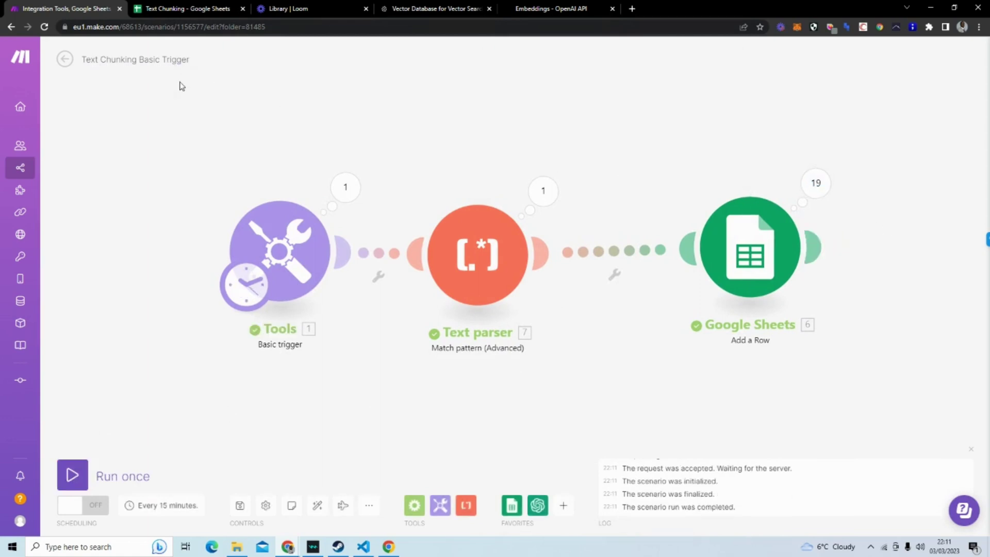
left_click(187, 9)
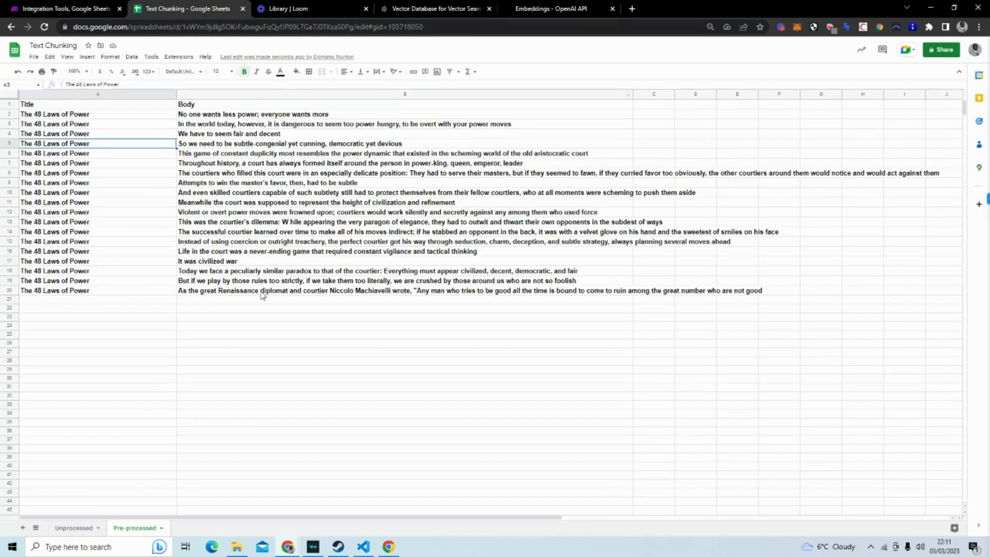
- Read the sentences in cells B2 through B9, then move to the Pinecone website
left_click(217, 114)
left_click(220, 124)
left_click(221, 135)
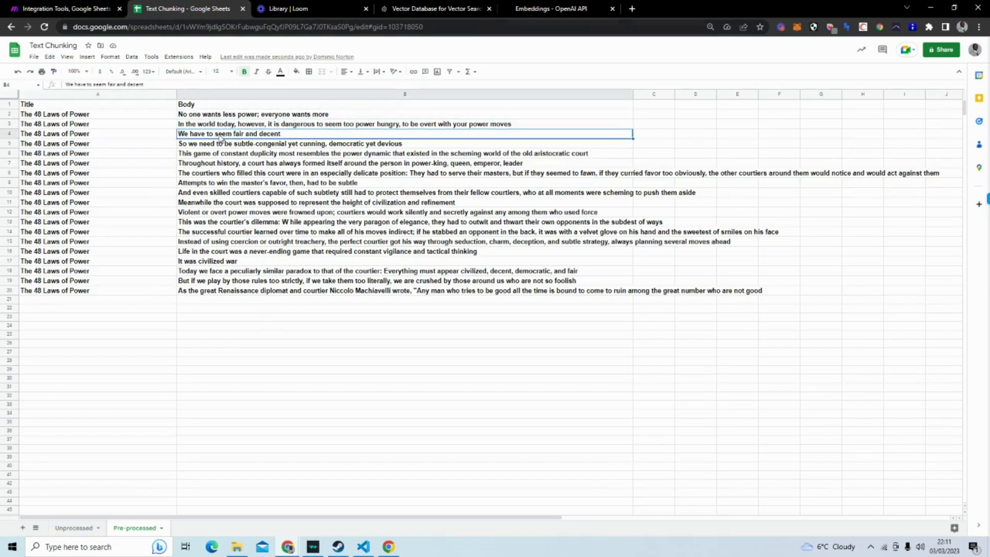
left_click(217, 145)
left_click(215, 154)
left_click(217, 164)
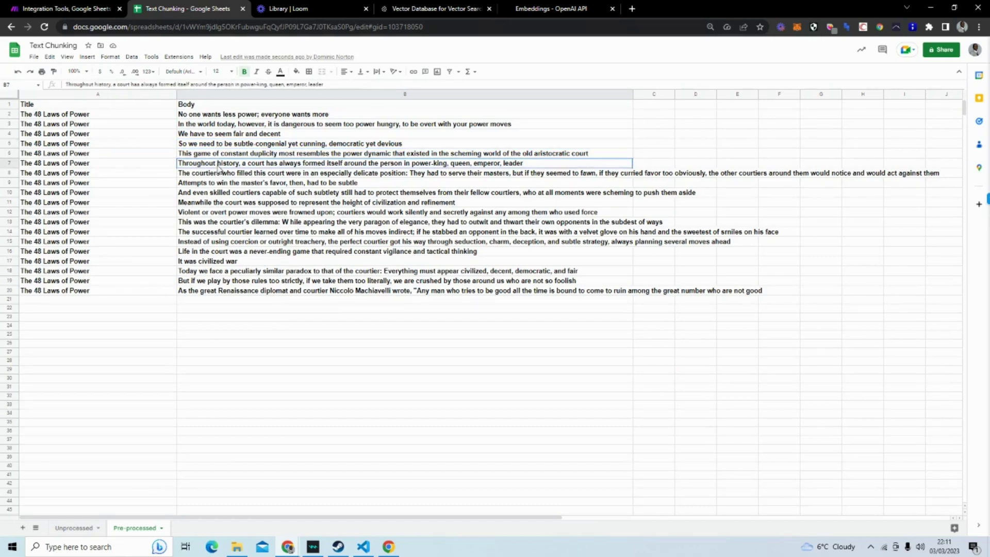
left_click(217, 175)
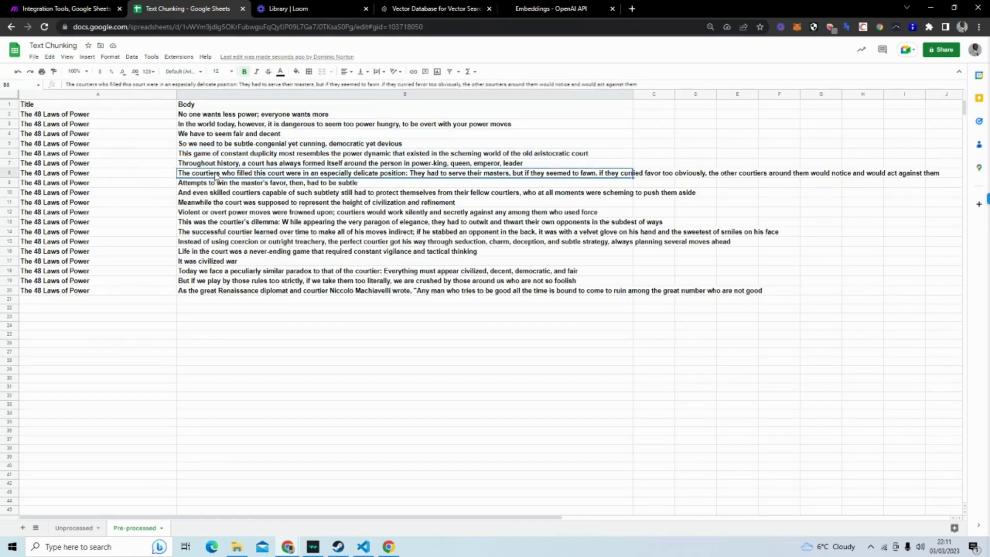
left_click(213, 185)
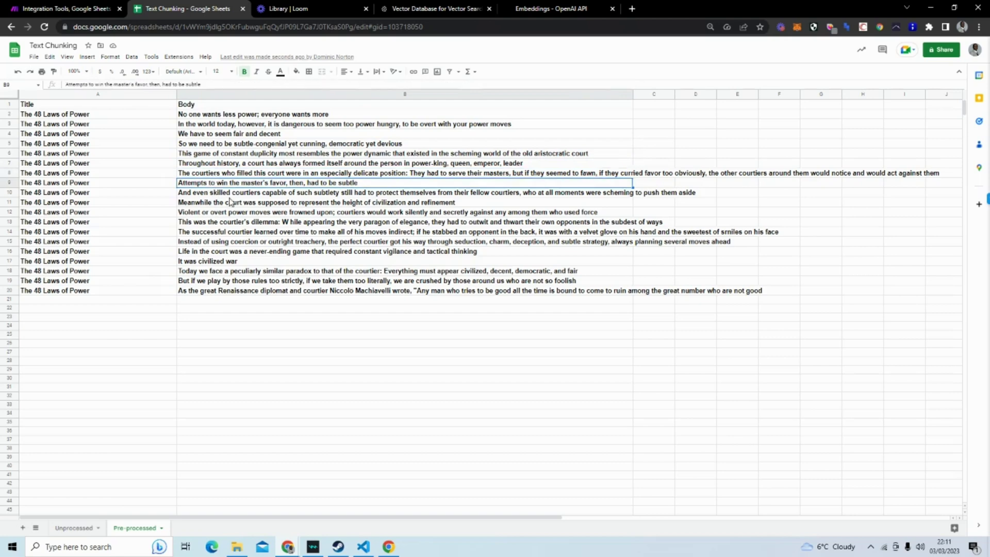
left_click(407, 13)
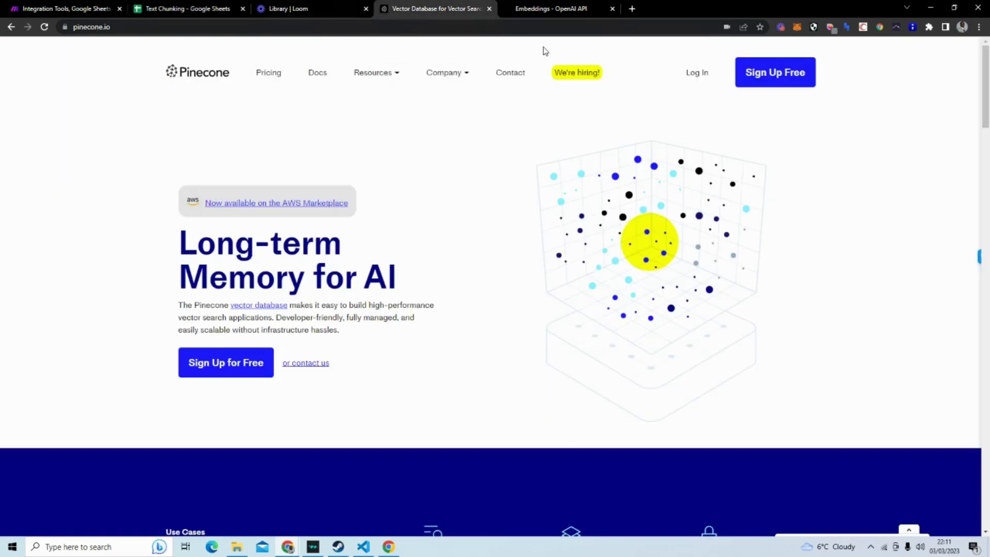
- Pass through the OpenAI Embeddings guide and return to the Make scenario
left_click(524, 15)
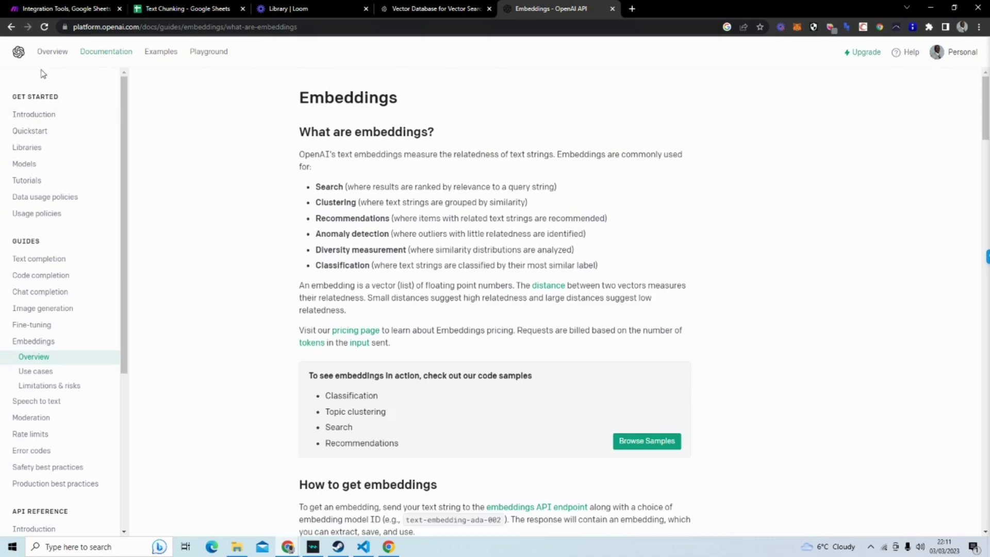
left_click(90, 9)
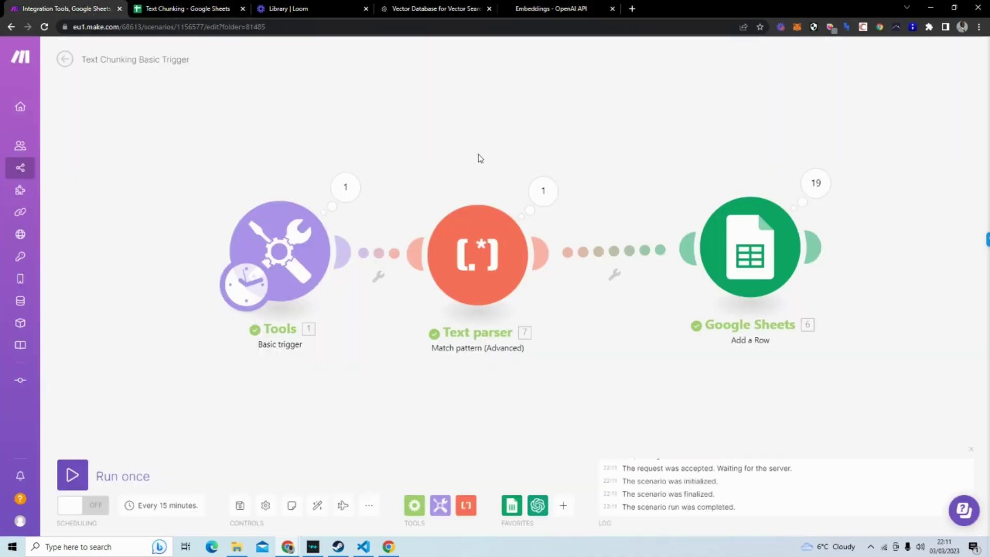
- In the Text Chunking sheet, select A2:B19 to check the row count, then deselect
left_click(192, 9)
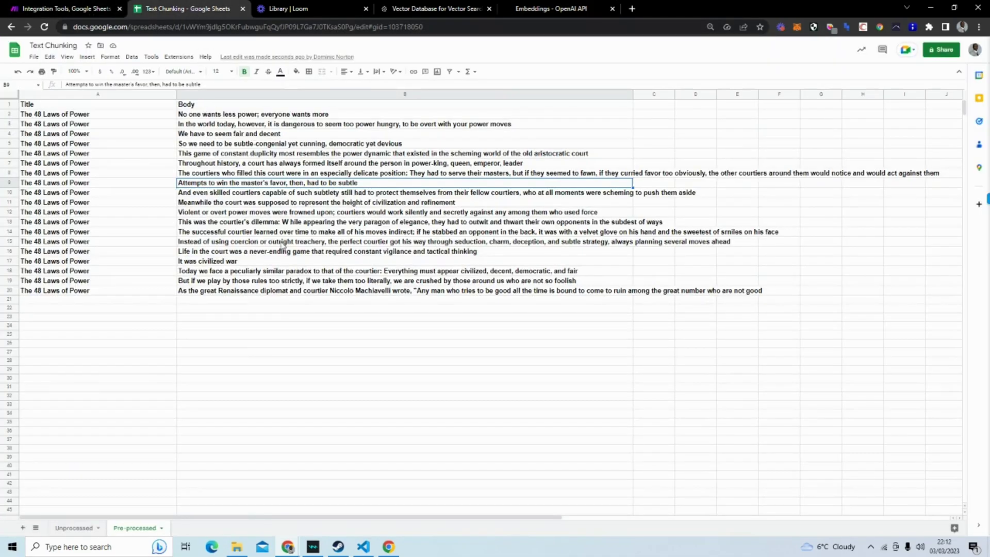
left_click(249, 283)
left_click_drag(237, 280, 169, 117)
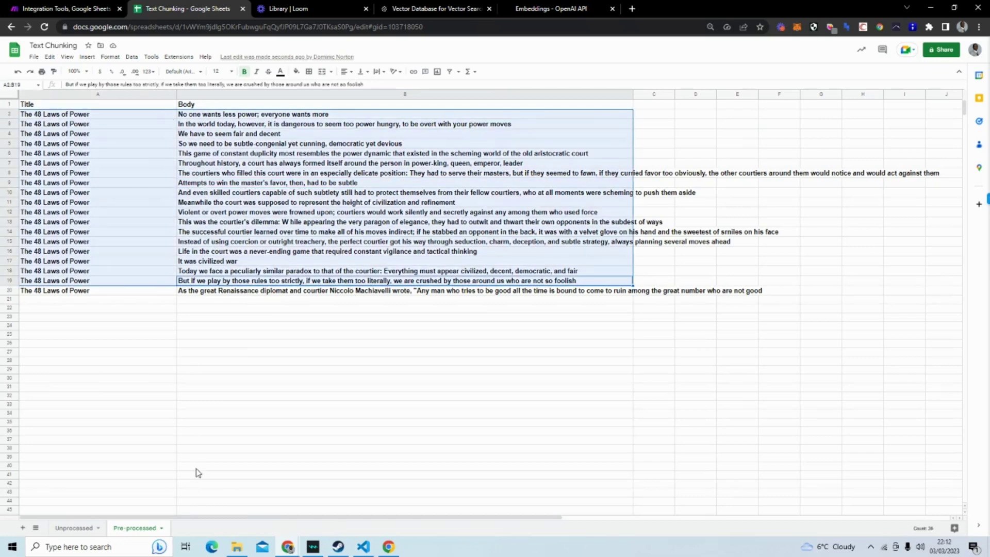
left_click(192, 393)
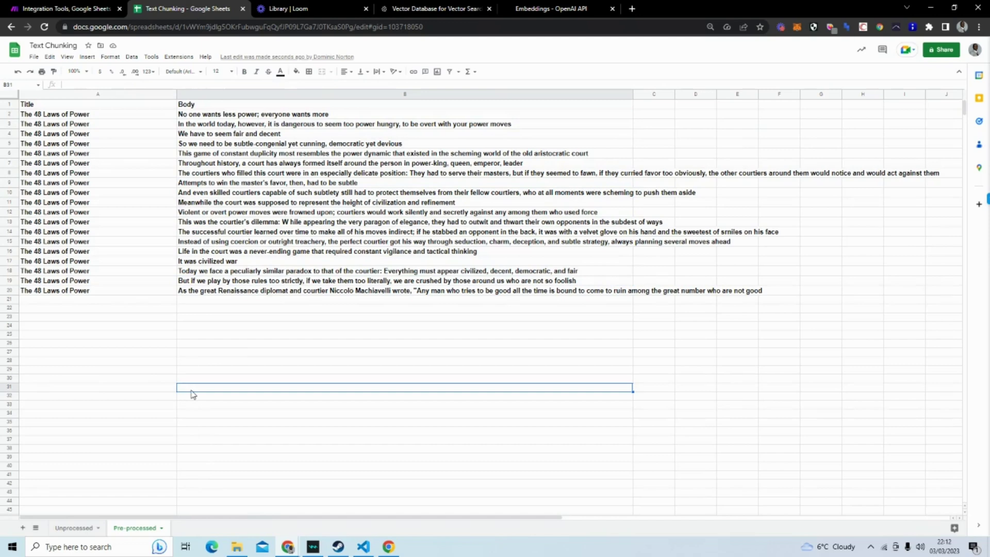